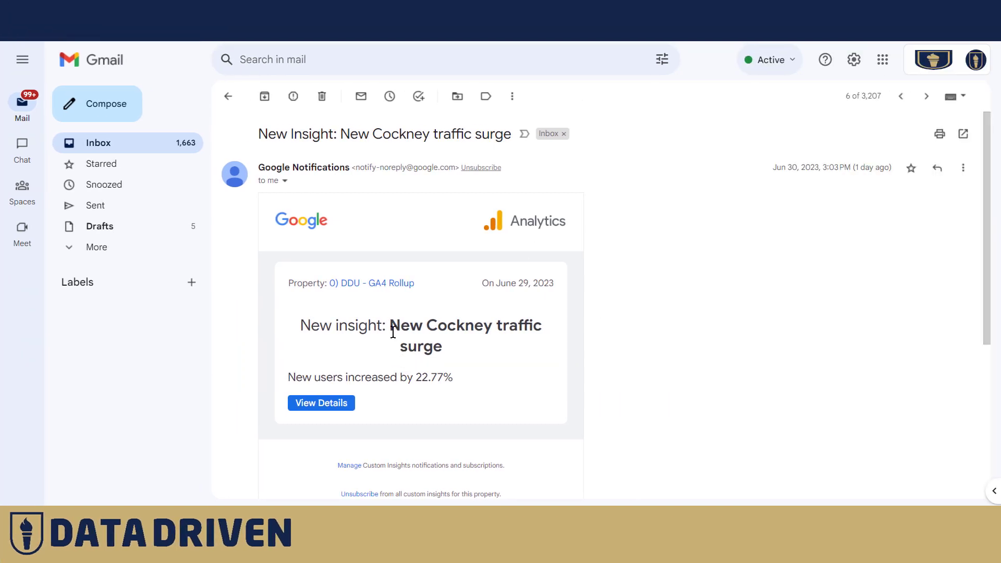
# Select the 'New Cockney traffic surge' insight name and open that insight for editing
pyautogui.moveTo(392, 327); pyautogui.dragTo(438, 342)
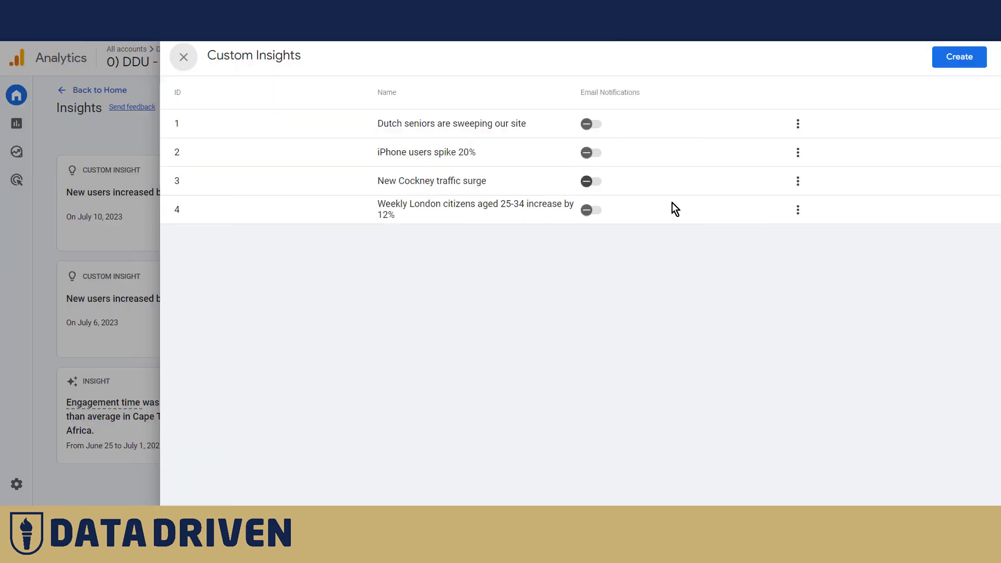
pyautogui.click(797, 181)
pyautogui.click(798, 244)
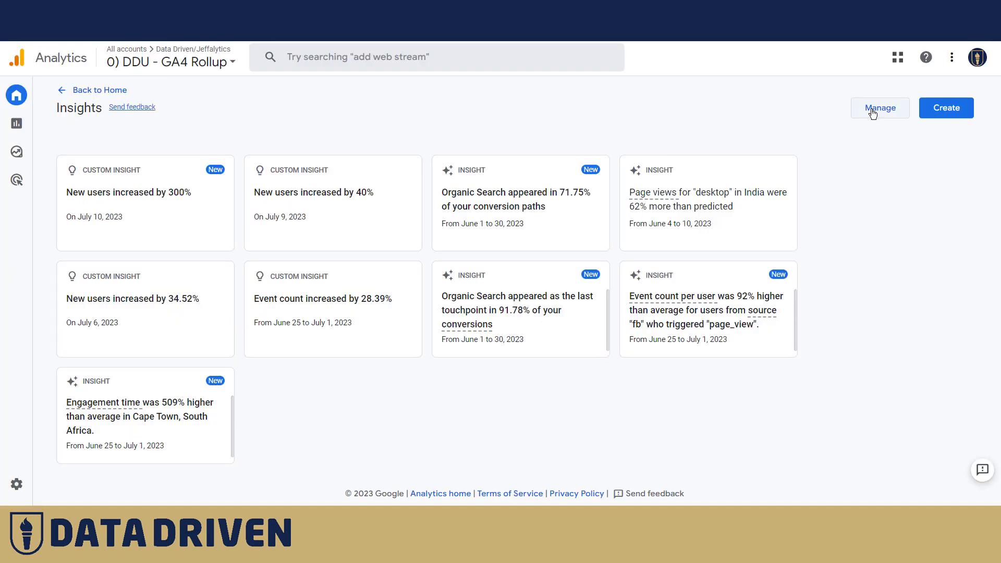
# Open the Manage list of custom insights
pyautogui.click(873, 108)
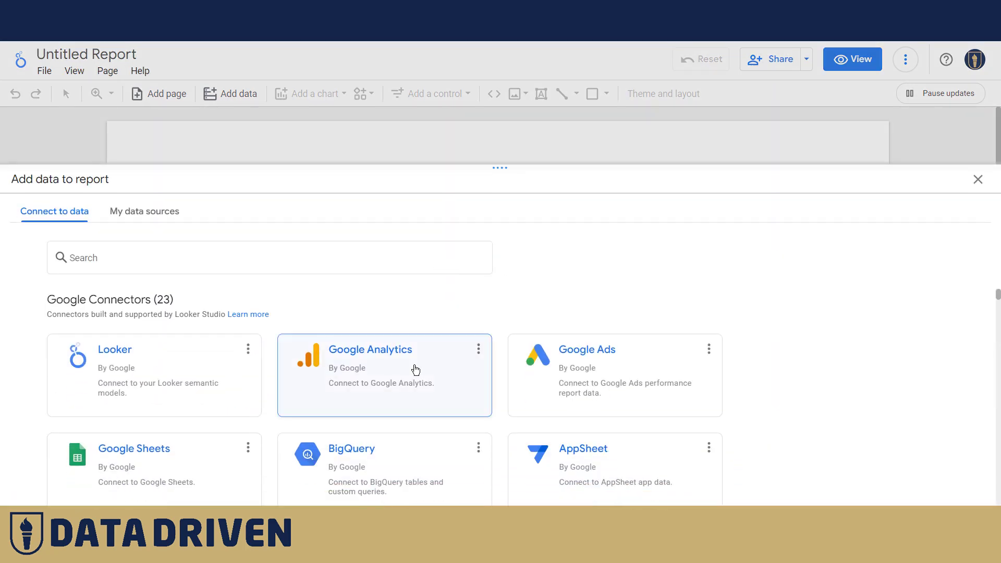
# Add the GA4 property '0) DDU - GA4 Rollup' to the report through the Google Analytics connector
pyautogui.click(415, 369)
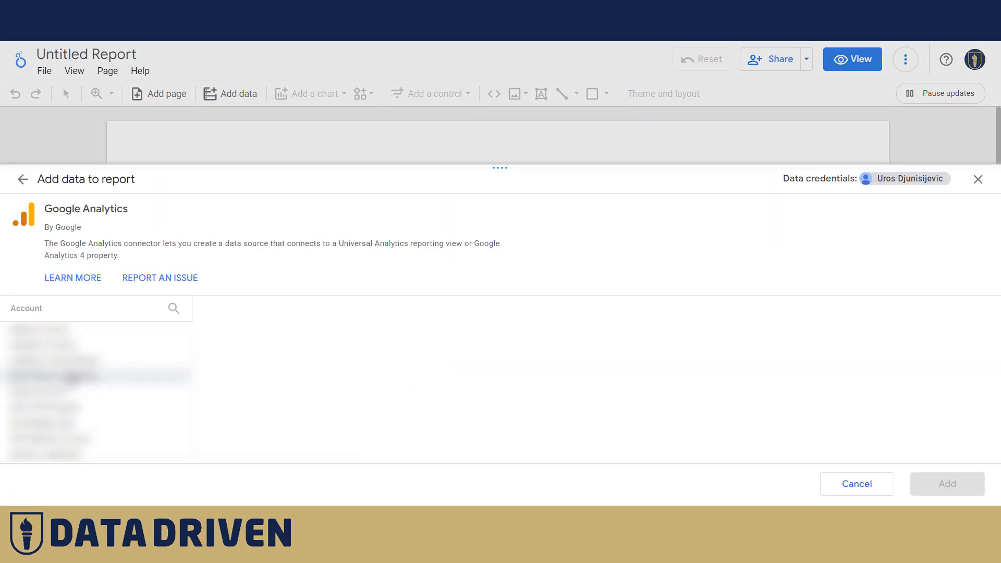
pyautogui.click(52, 375)
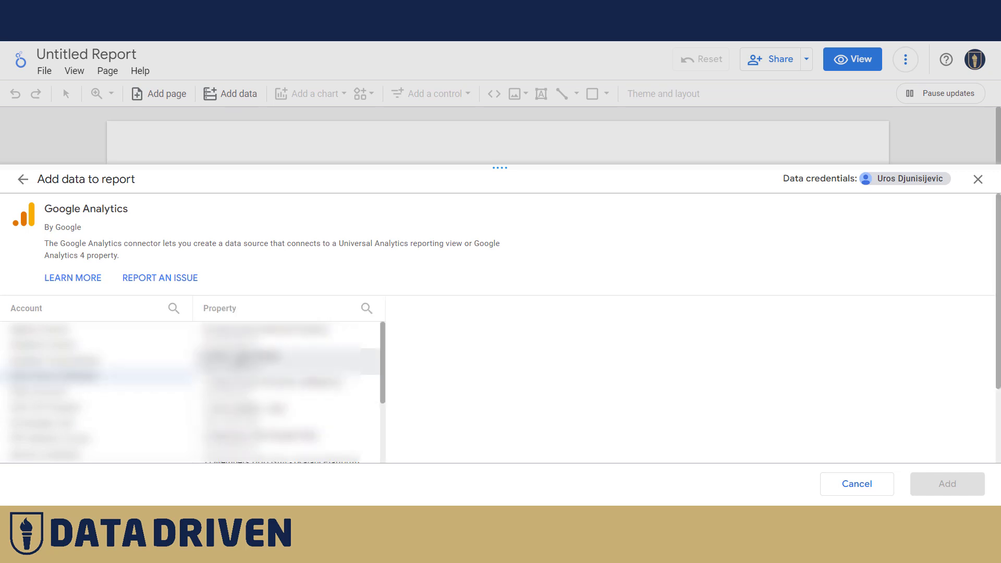
pyautogui.click(277, 361)
pyautogui.click(941, 485)
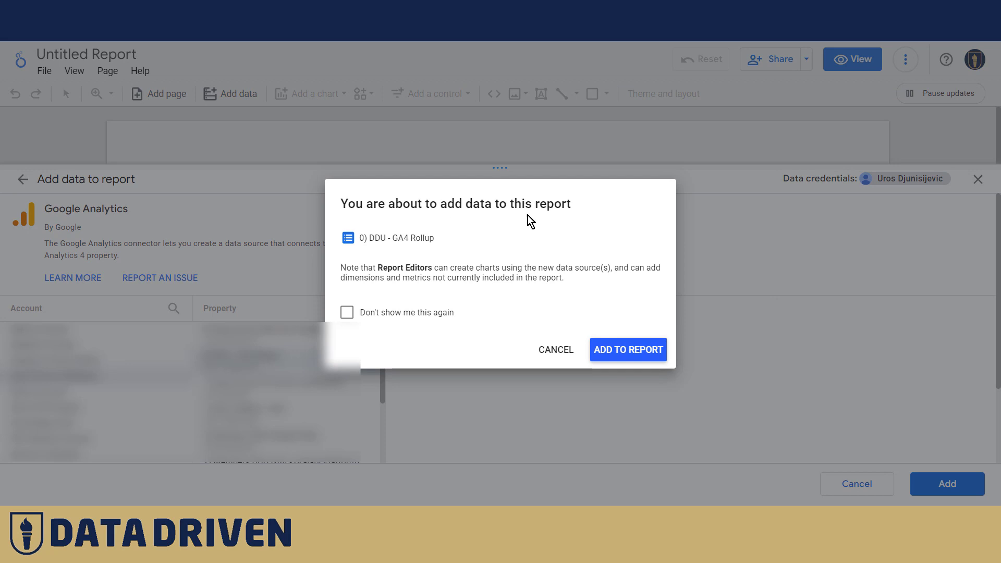
pyautogui.click(630, 351)
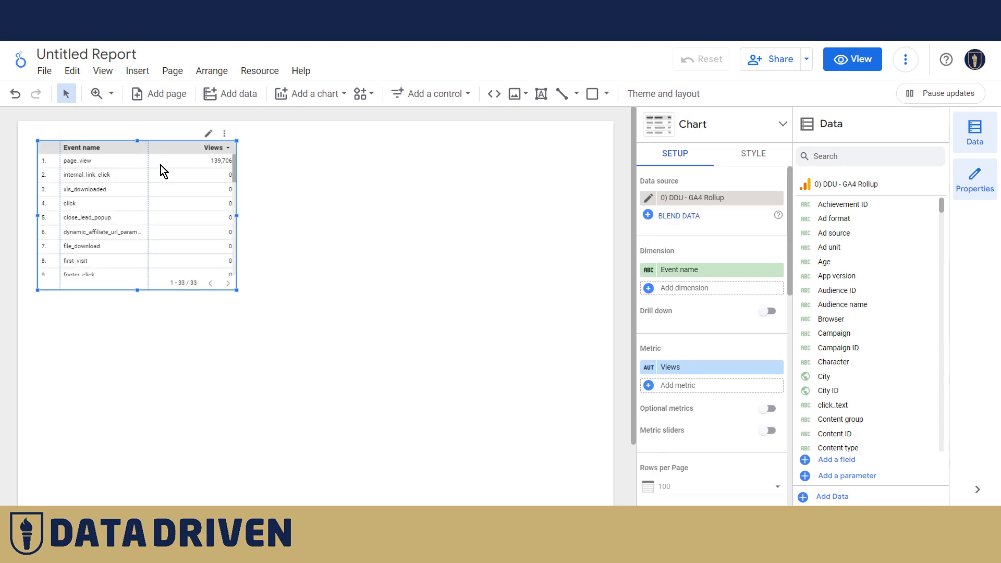
# Place a date range control set to Last week (starts Sunday), Jul 2 – Jul 8, 2023
pyautogui.click(461, 98)
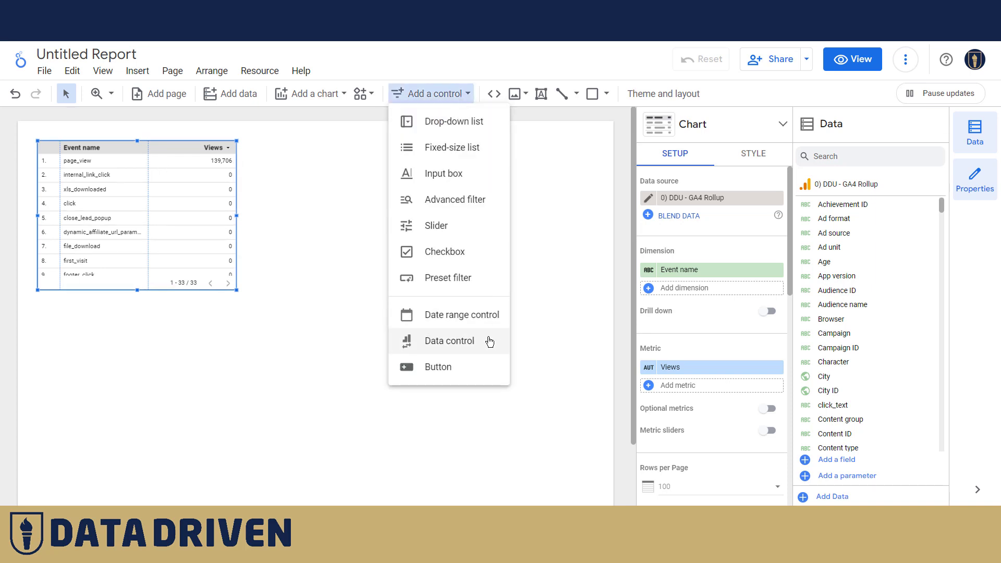
pyautogui.click(478, 317)
pyautogui.click(420, 147)
pyautogui.click(554, 163)
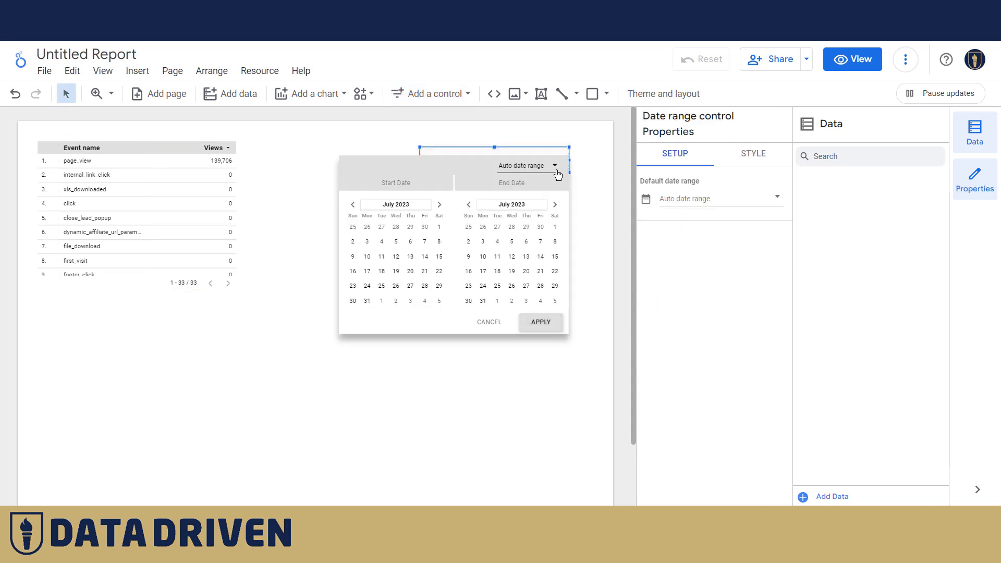
pyautogui.click(539, 172)
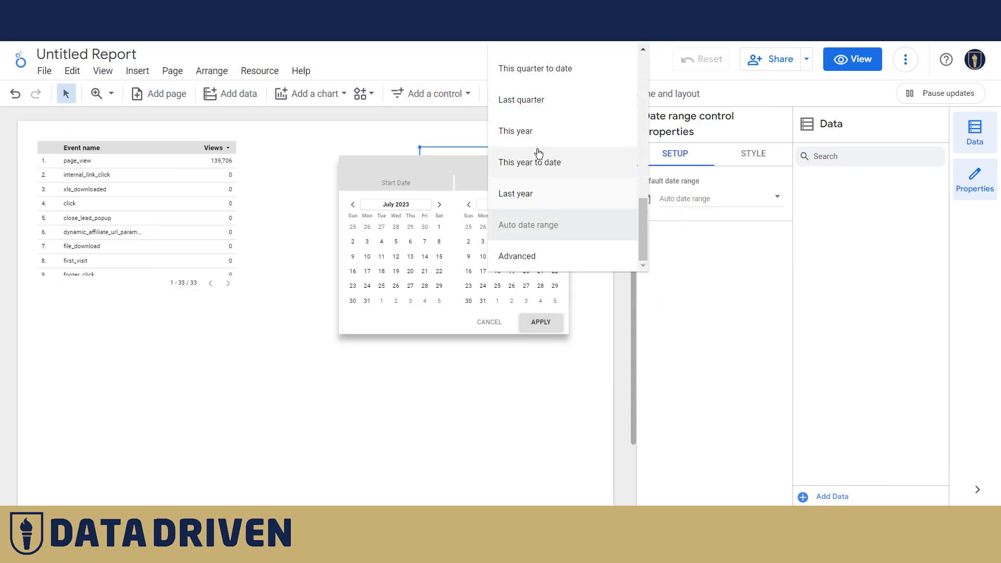
pyautogui.scroll(5, 559, 164)
pyautogui.scroll(2, 560, 151)
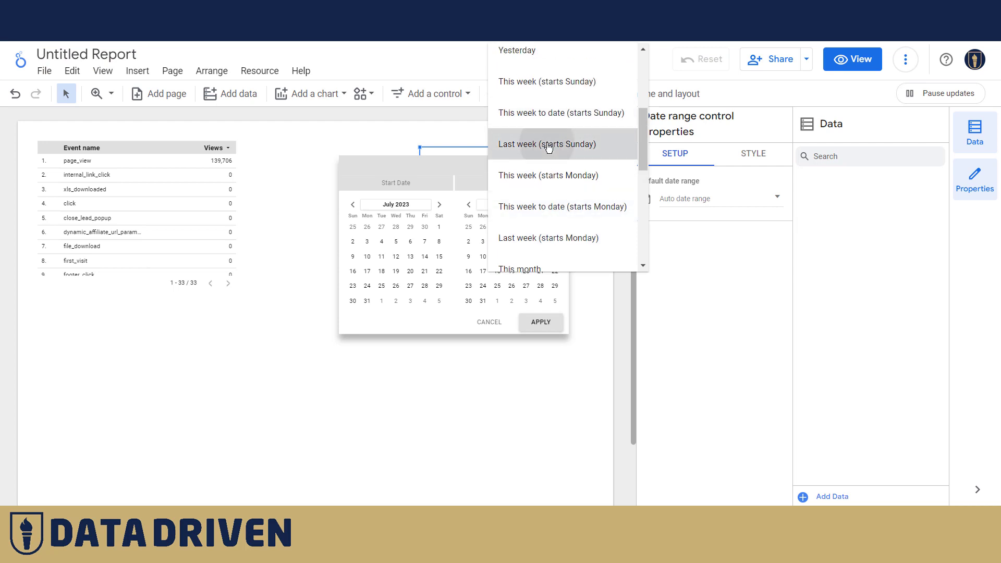
pyautogui.click(547, 139)
pyautogui.click(540, 323)
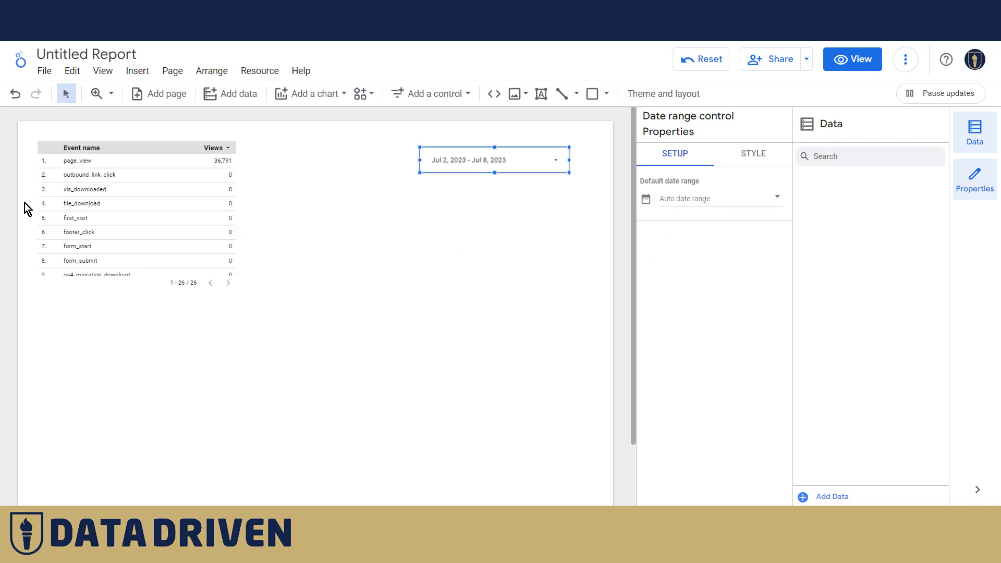
# Replace the table's Event name dimension with Session source / medium
pyautogui.click(188, 196)
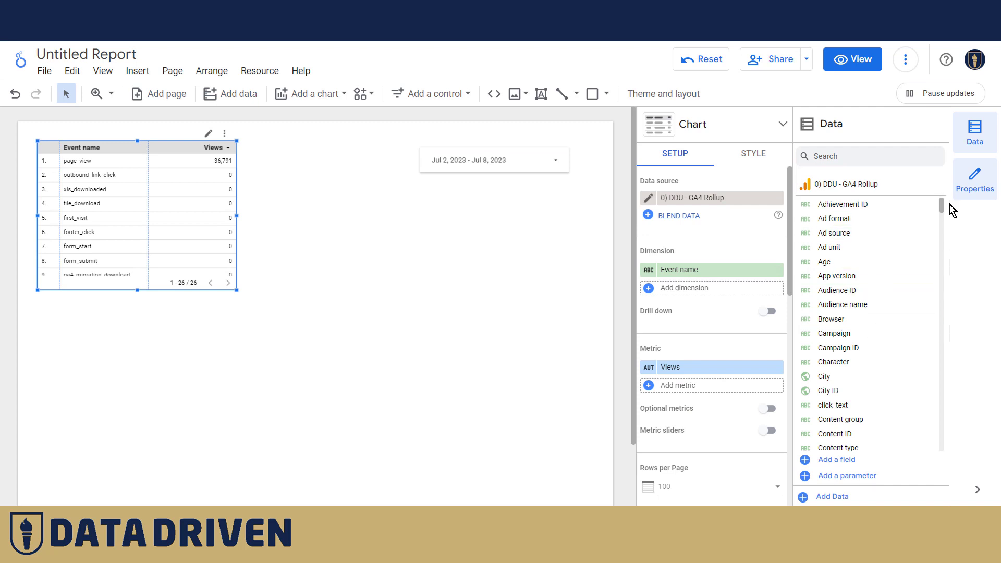
pyautogui.moveTo(940, 205); pyautogui.dragTo(950, 413)
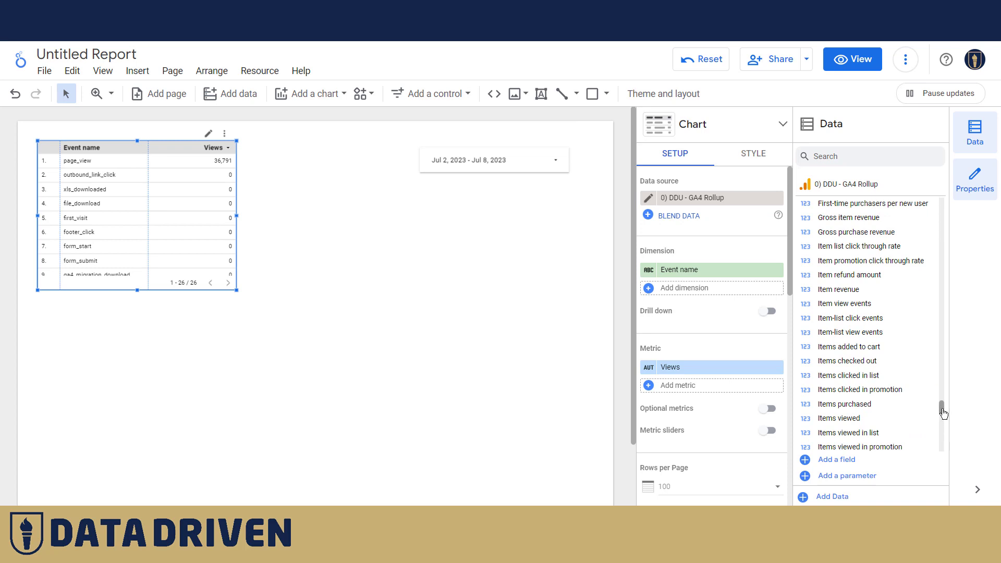
pyautogui.moveTo(940, 409); pyautogui.dragTo(945, 353)
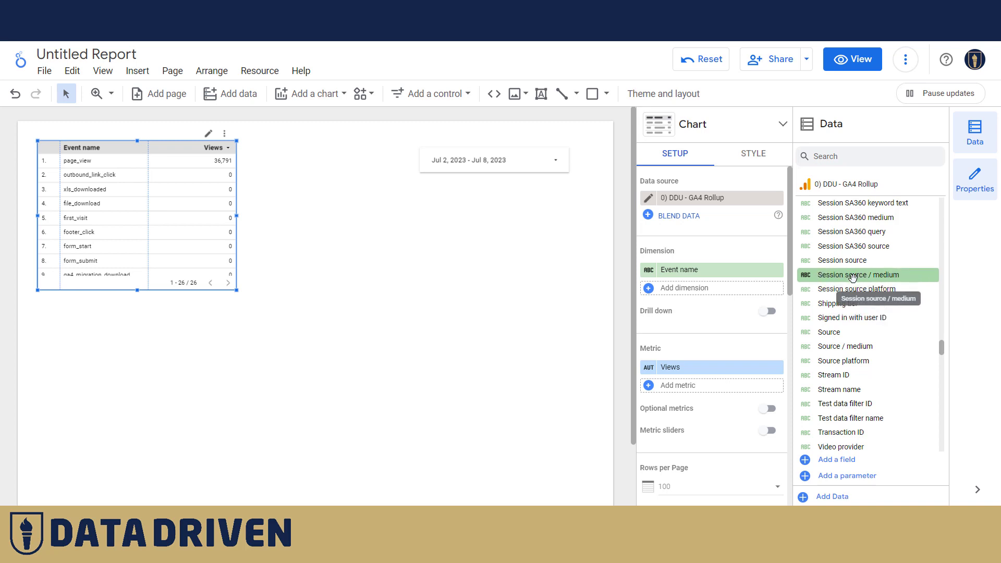
pyautogui.moveTo(850, 277); pyautogui.dragTo(697, 298)
pyautogui.click(777, 270)
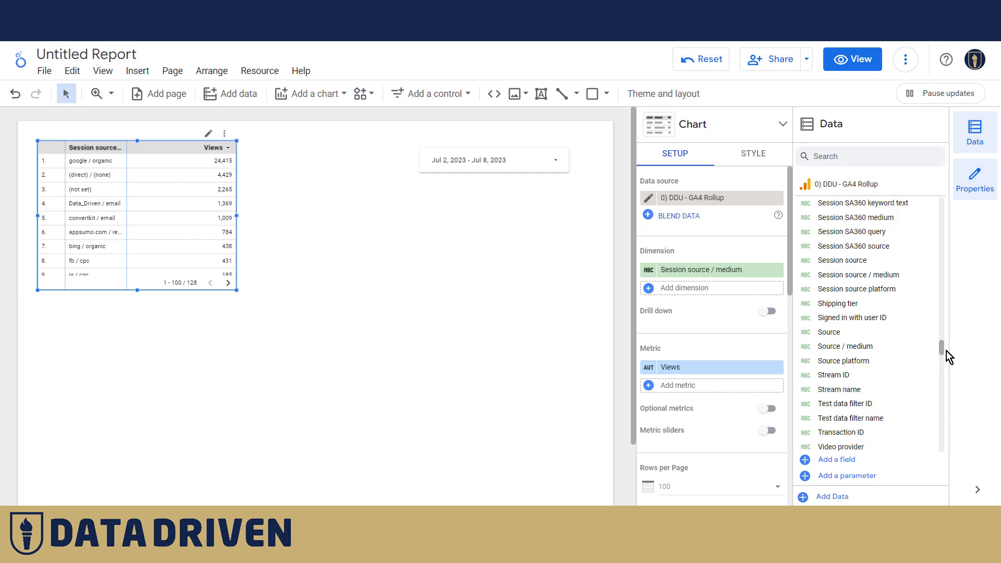
# Add Total users and Sessions as table metrics above Views
pyautogui.moveTo(942, 352); pyautogui.dragTo(943, 388)
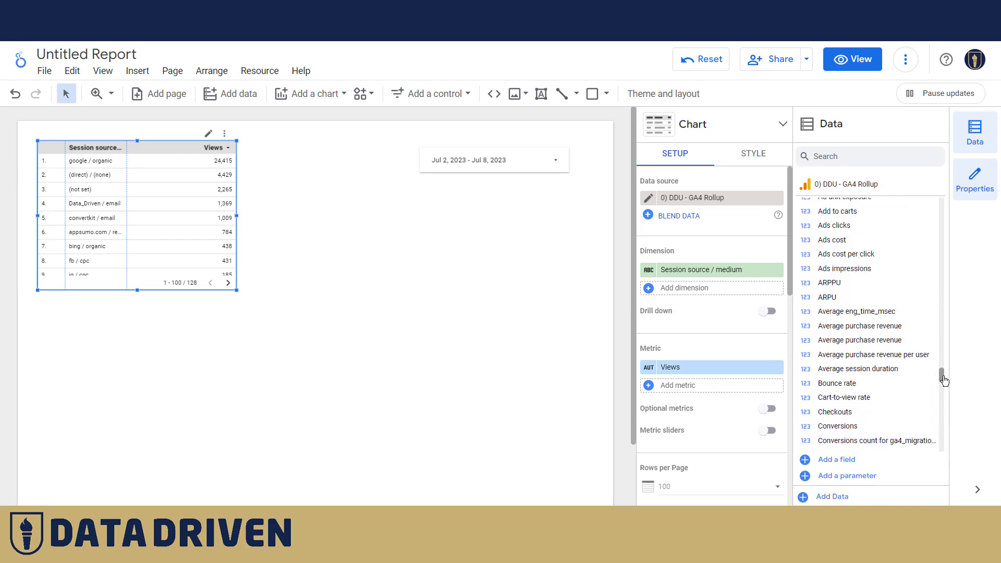
pyautogui.moveTo(943, 379); pyautogui.dragTo(946, 449)
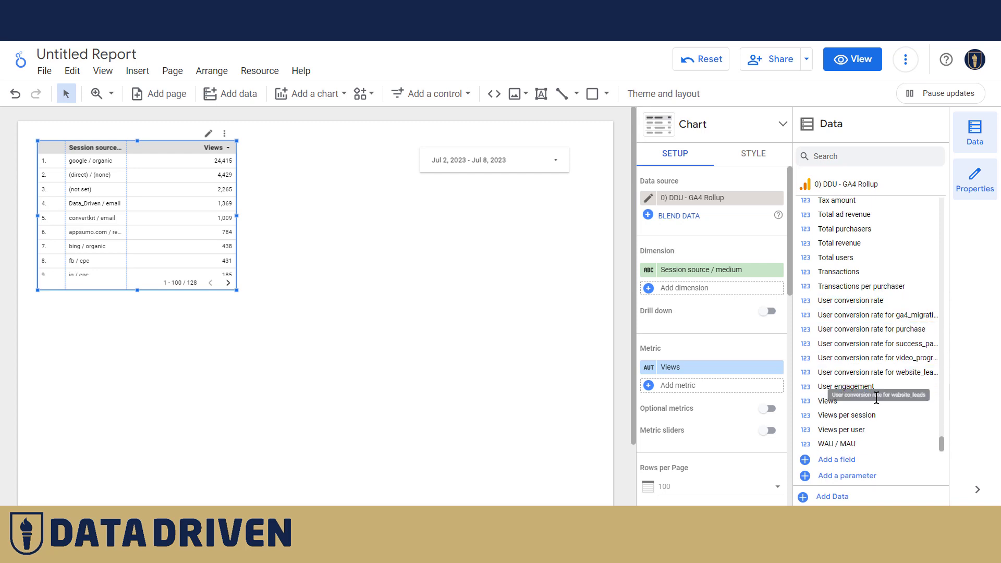
pyautogui.scroll(2, 886, 371)
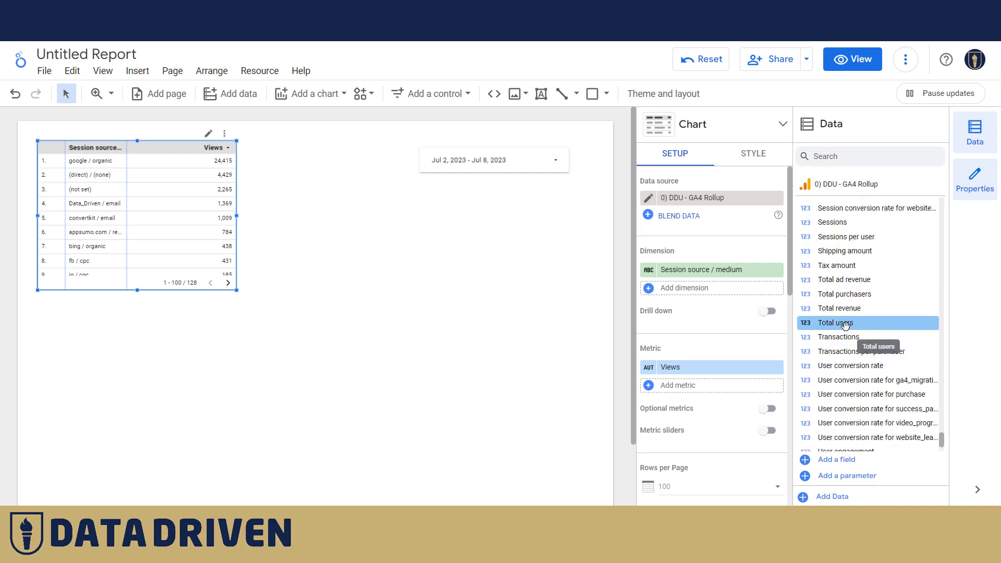
pyautogui.moveTo(845, 324); pyautogui.dragTo(687, 368)
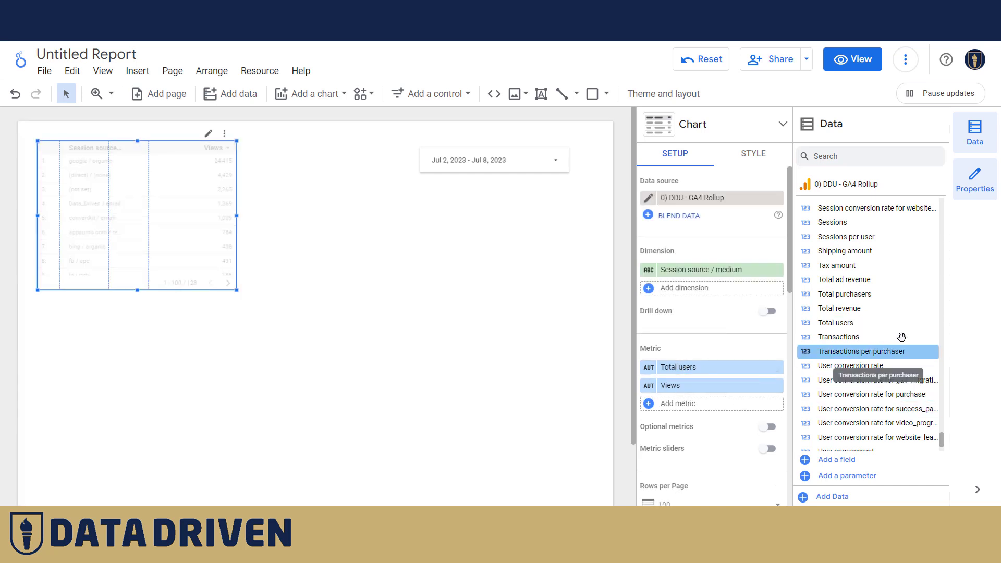
pyautogui.moveTo(834, 224); pyautogui.dragTo(665, 393)
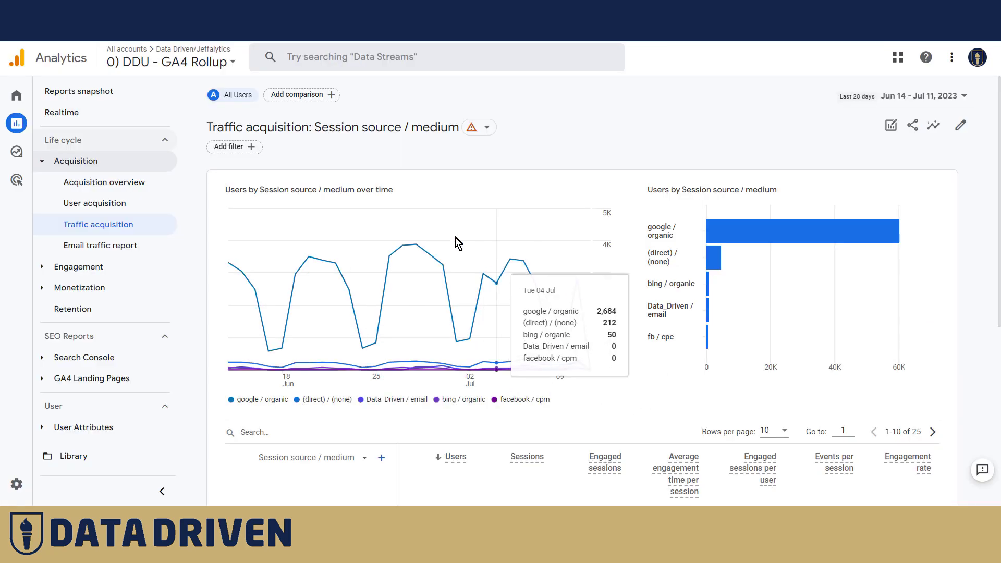
# Scroll down to the Traffic acquisition data table to compare users, sessions and engagement rate
pyautogui.scroll(-5, 454, 237)
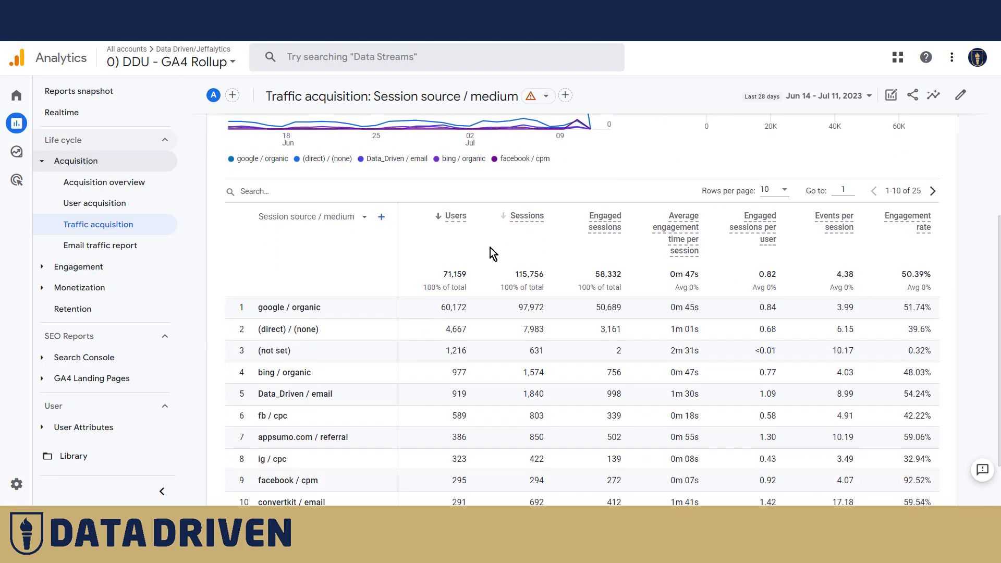
pyautogui.scroll(-1, 490, 248)
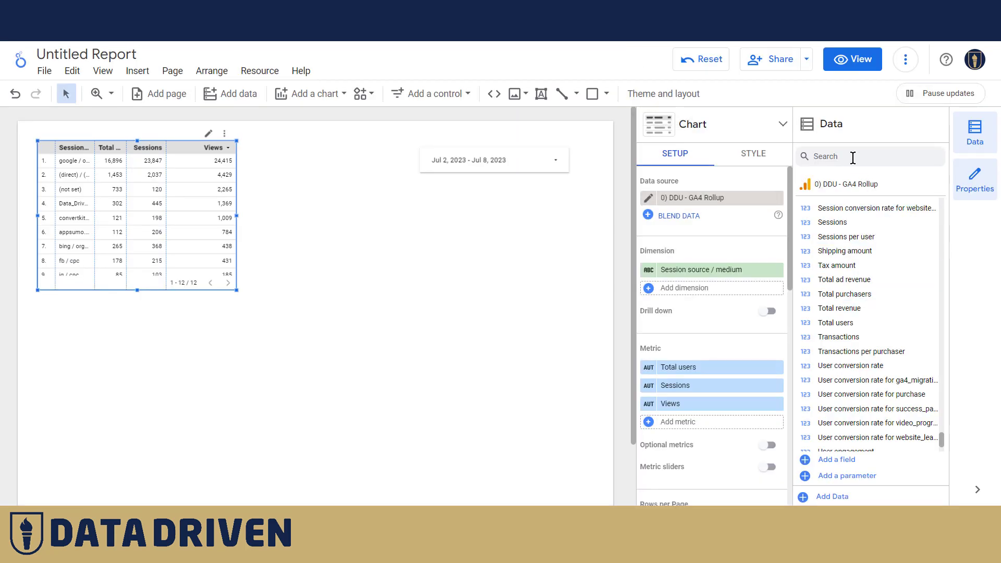
# Search the field list and add Engagement rate and Conversions as table metrics
pyautogui.click(852, 157)
pyautogui.write('eng')
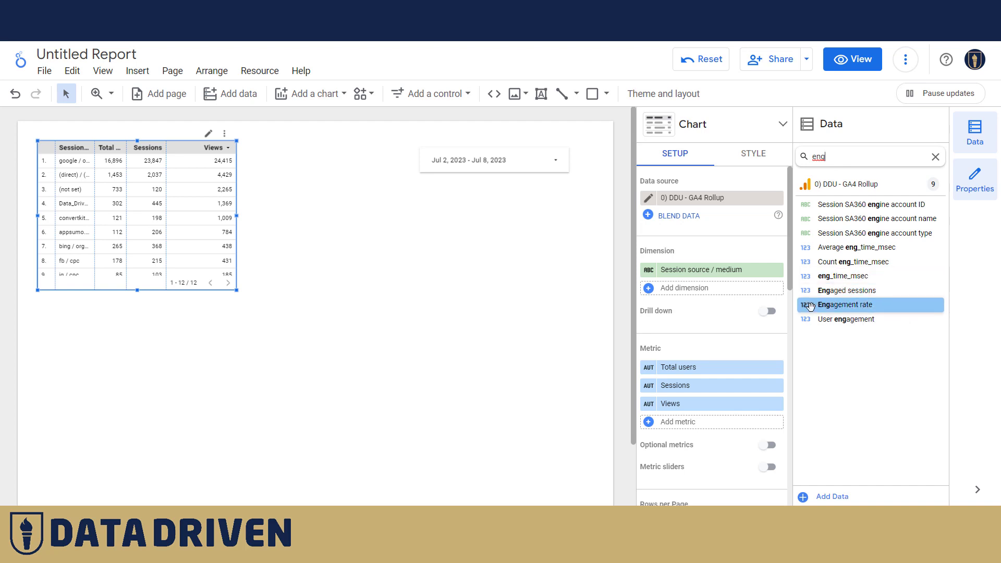
pyautogui.moveTo(816, 305); pyautogui.dragTo(654, 421)
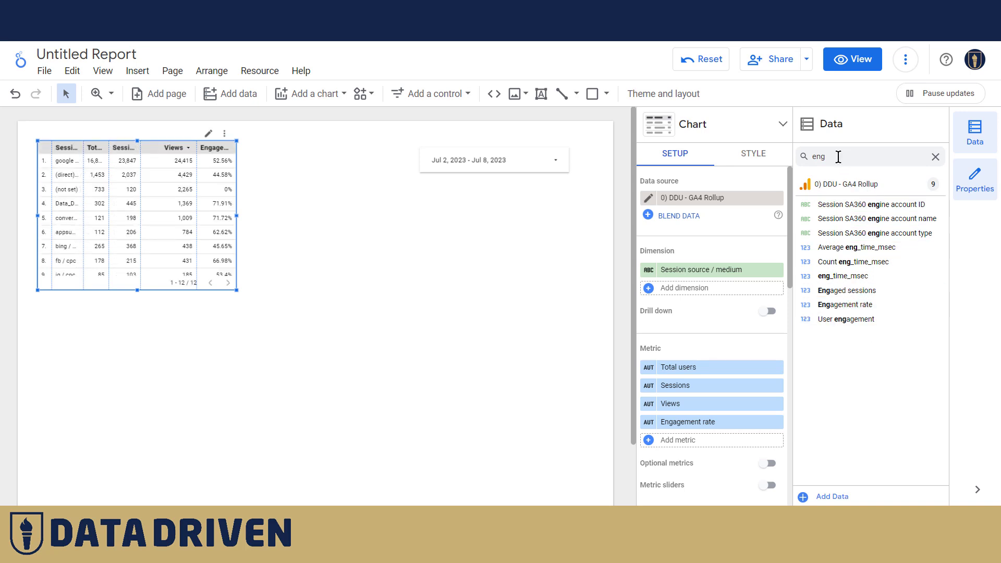
pyautogui.moveTo(837, 156); pyautogui.dragTo(816, 160)
pyautogui.write('co')
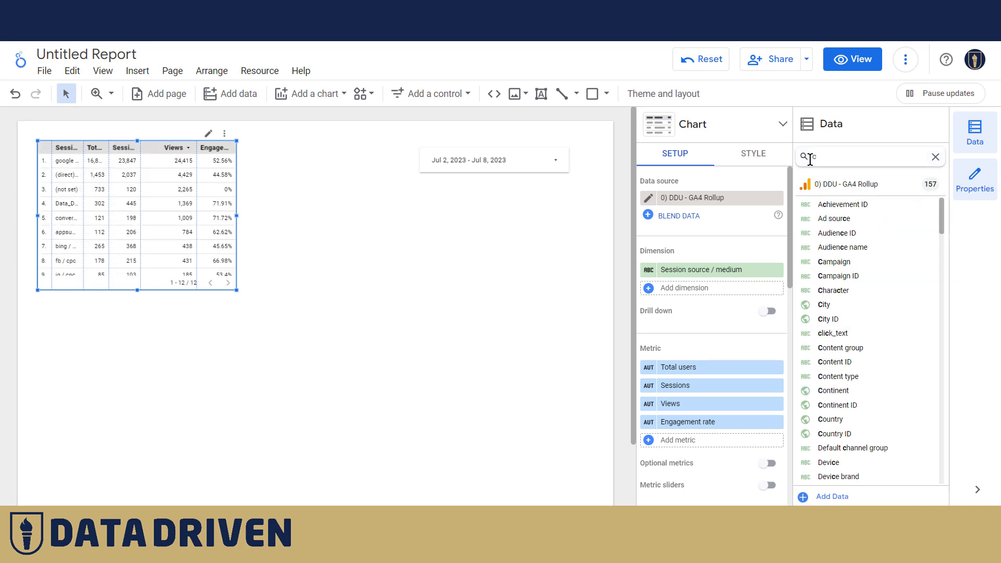
pyautogui.write('n')
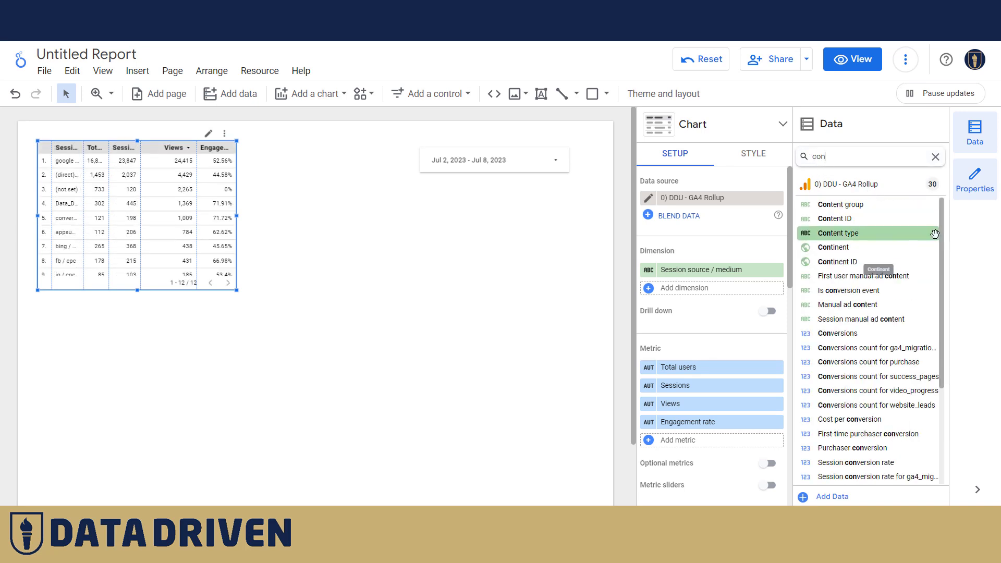
pyautogui.scroll(-1, 917, 261)
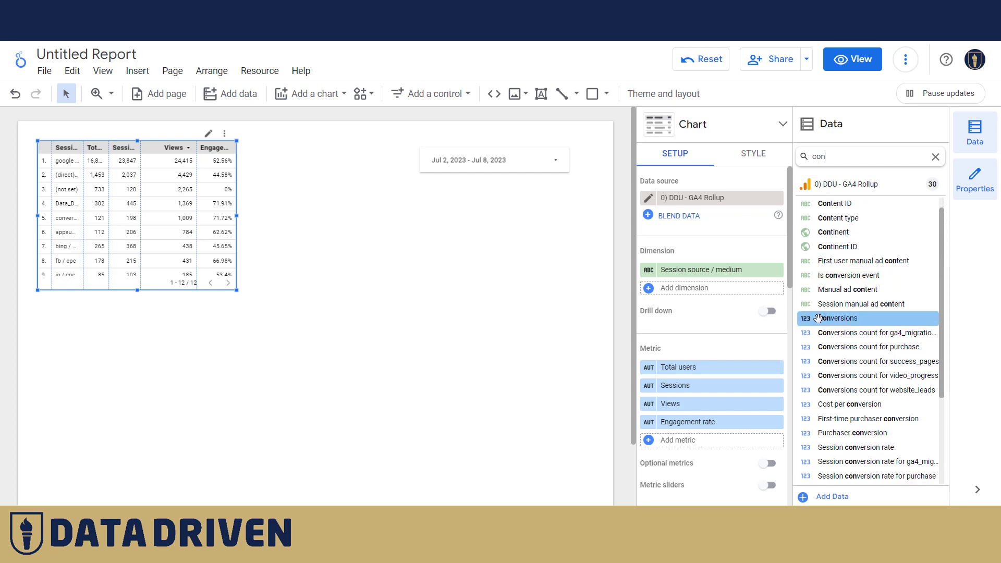
pyautogui.moveTo(817, 318); pyautogui.dragTo(669, 444)
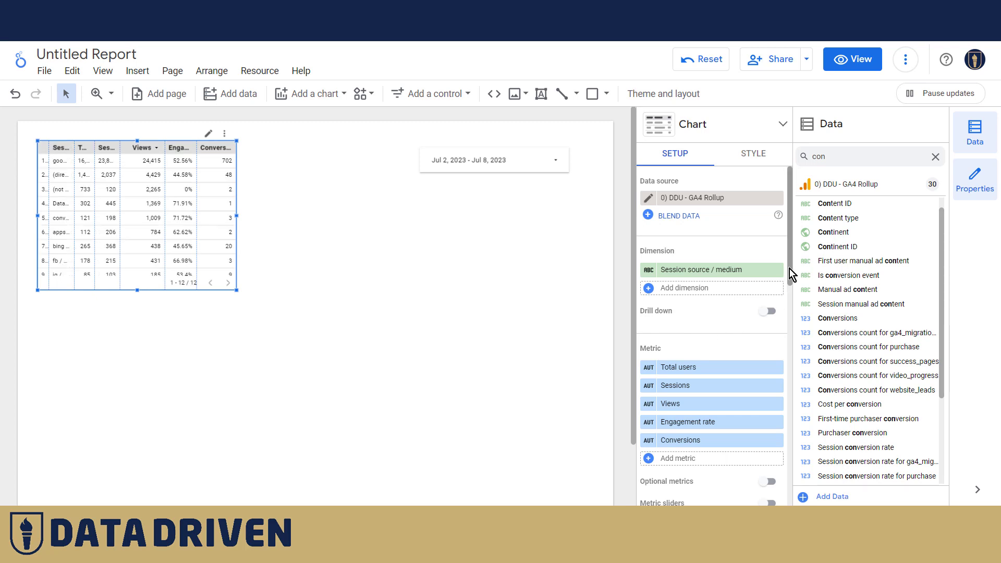
# Enlarge and reposition the table so all 12 rows show, widening the Session source / medium column
pyautogui.scroll(-1, 655, 298)
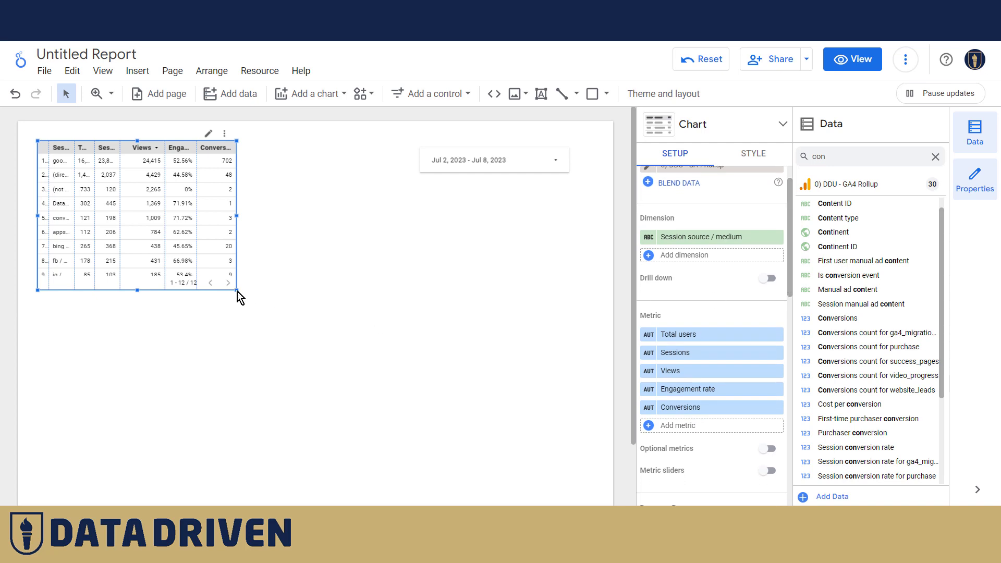
pyautogui.moveTo(236, 290); pyautogui.dragTo(420, 336)
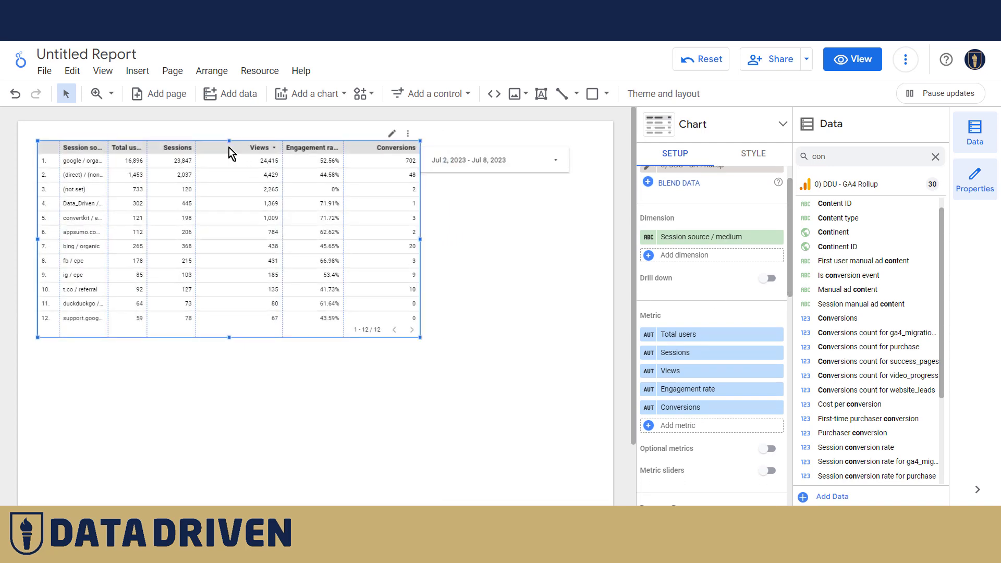
pyautogui.moveTo(229, 149); pyautogui.dragTo(291, 236)
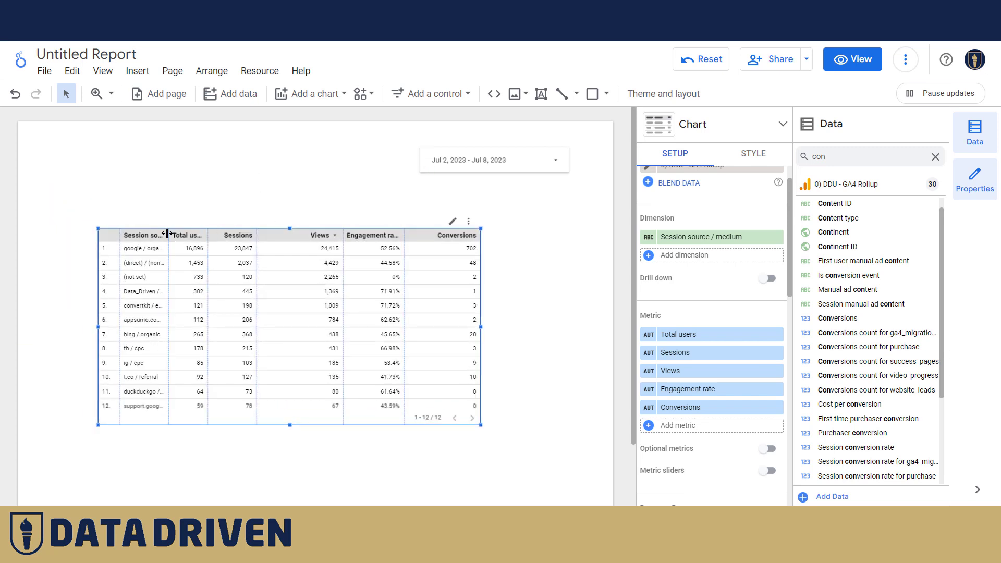
pyautogui.moveTo(168, 233); pyautogui.dragTo(205, 238)
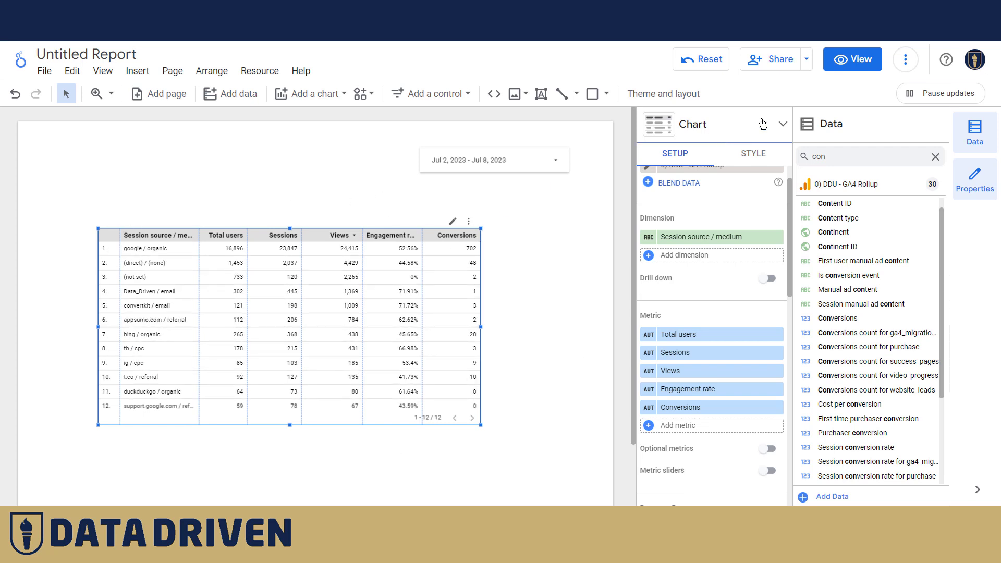
pyautogui.click(807, 59)
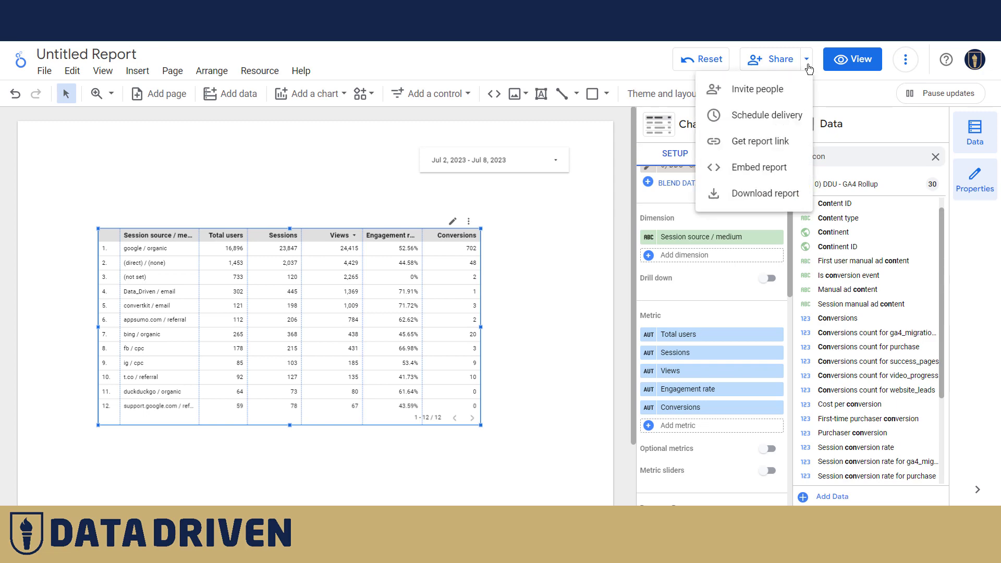
pyautogui.click(754, 119)
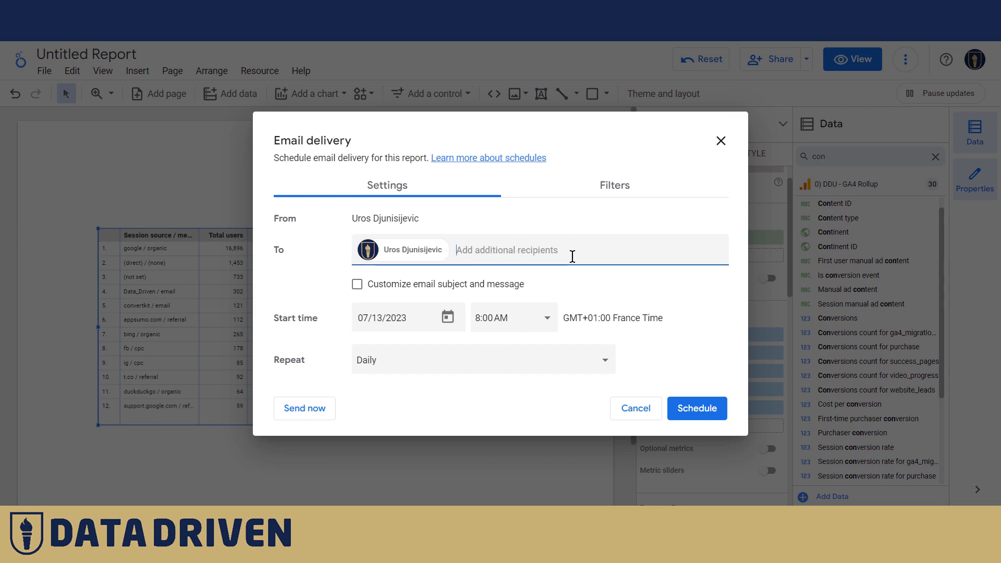
pyautogui.click(358, 284)
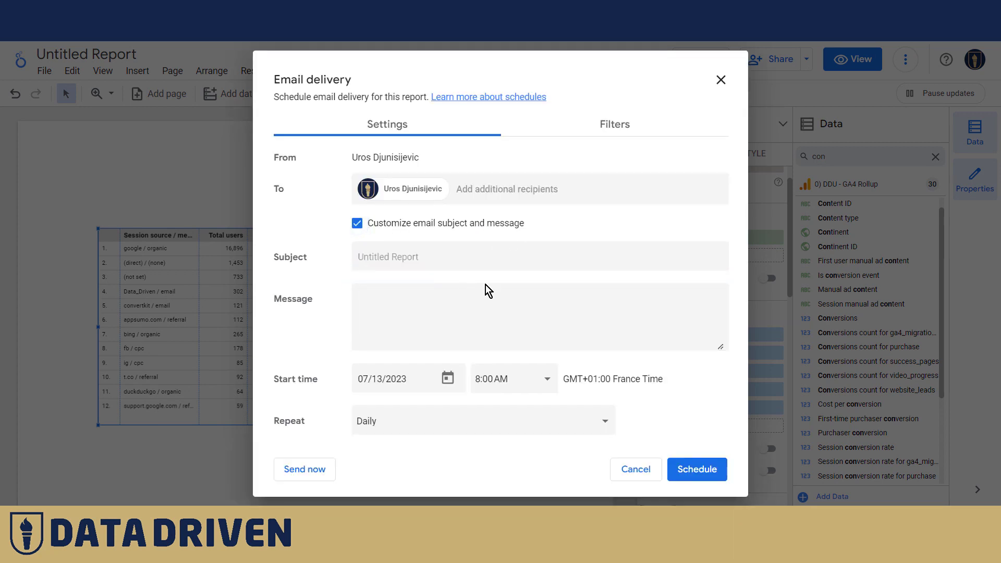
pyautogui.click(357, 224)
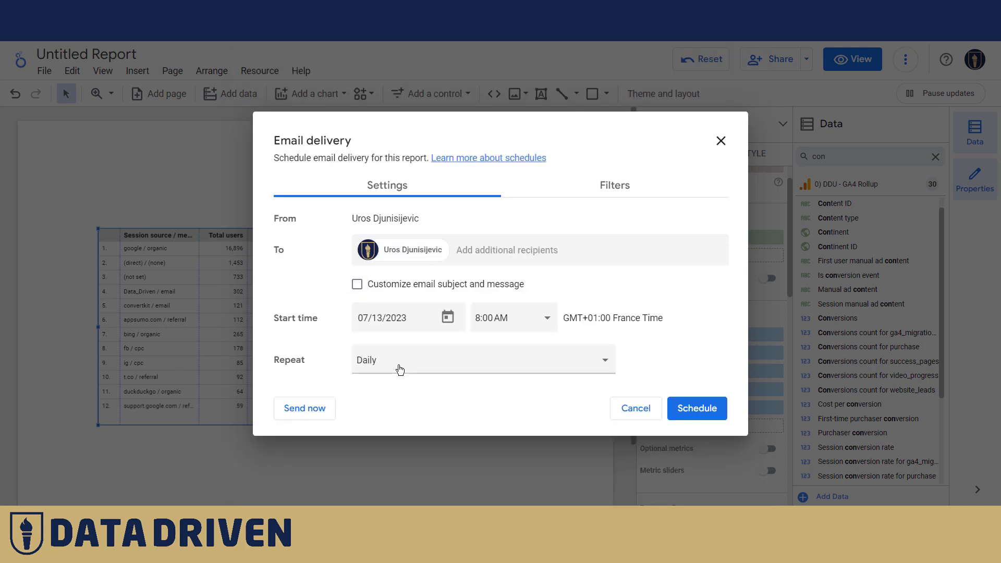
pyautogui.click(519, 369)
pyautogui.click(672, 351)
pyautogui.click(720, 141)
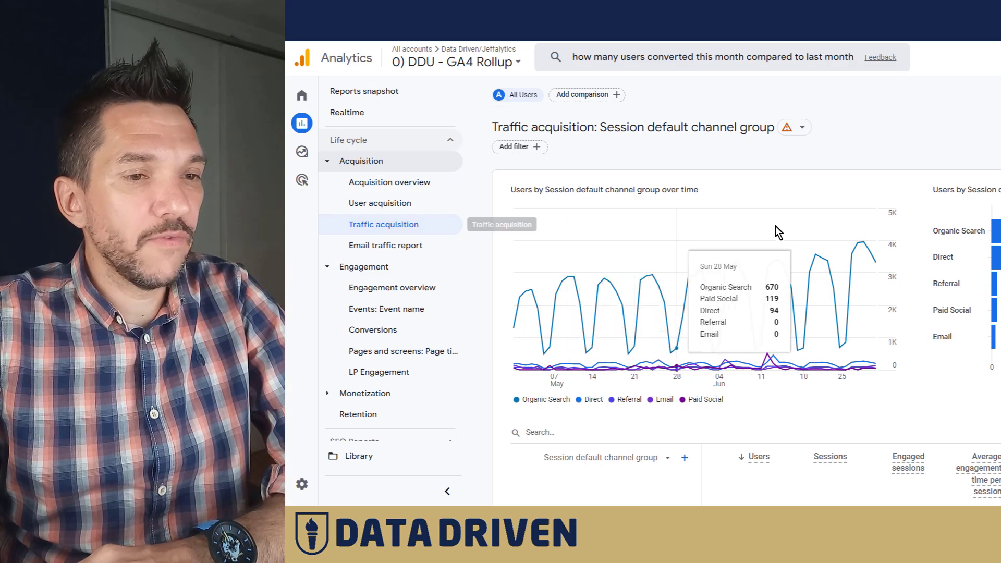
# Download the May 1 – Jun 30, 2023 Traffic acquisition report as report.pdf
pyautogui.scroll(-2, 818, 229)
pyautogui.scroll(-2, 818, 230)
pyautogui.scroll(5, 865, 291)
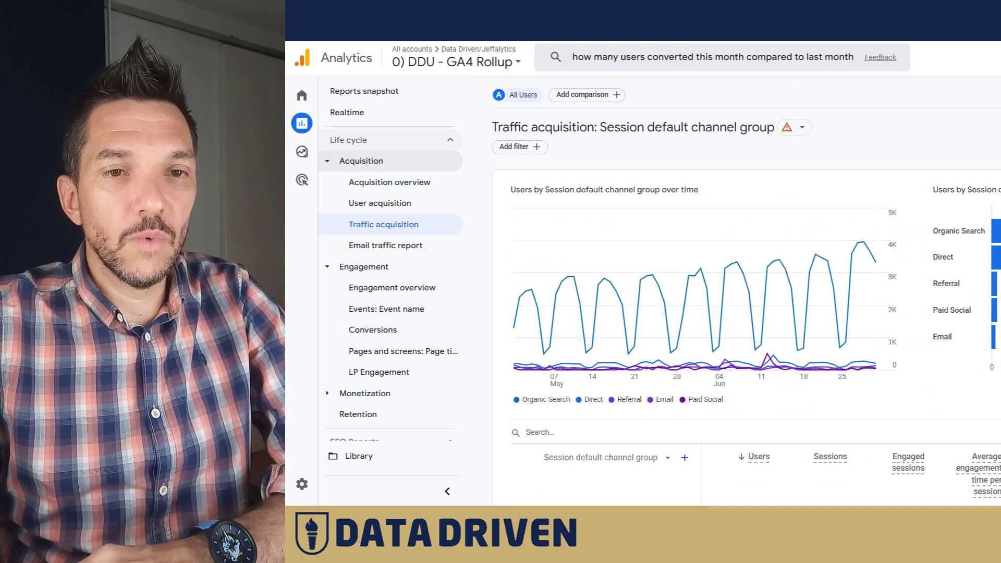
pyautogui.scroll(-3, 955, 173)
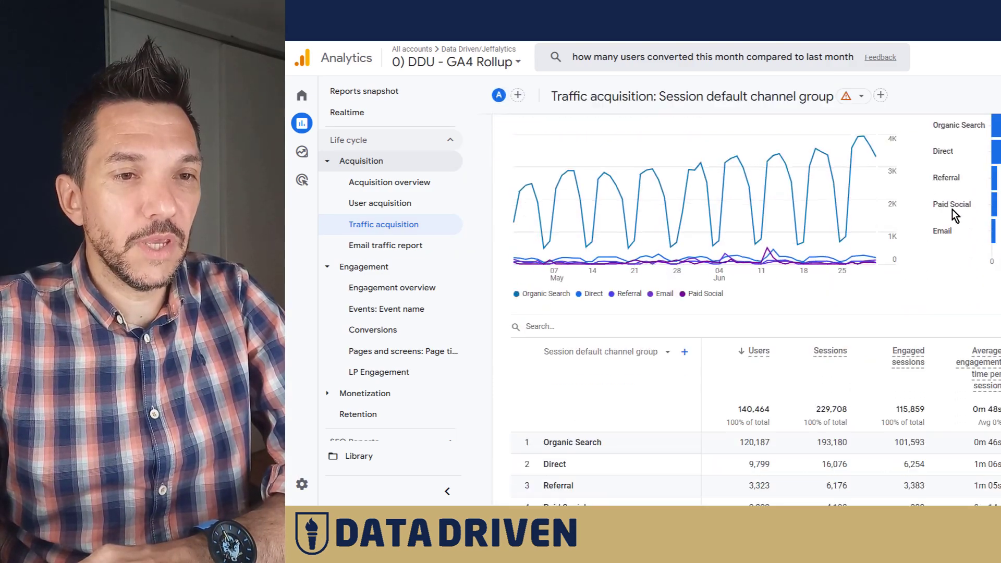
pyautogui.scroll(4, 955, 173)
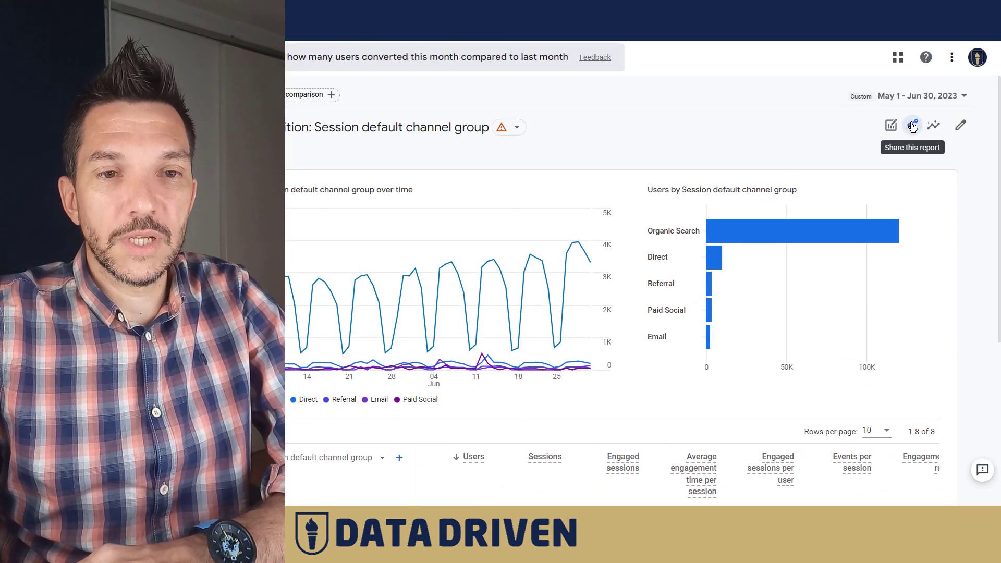
pyautogui.click(912, 127)
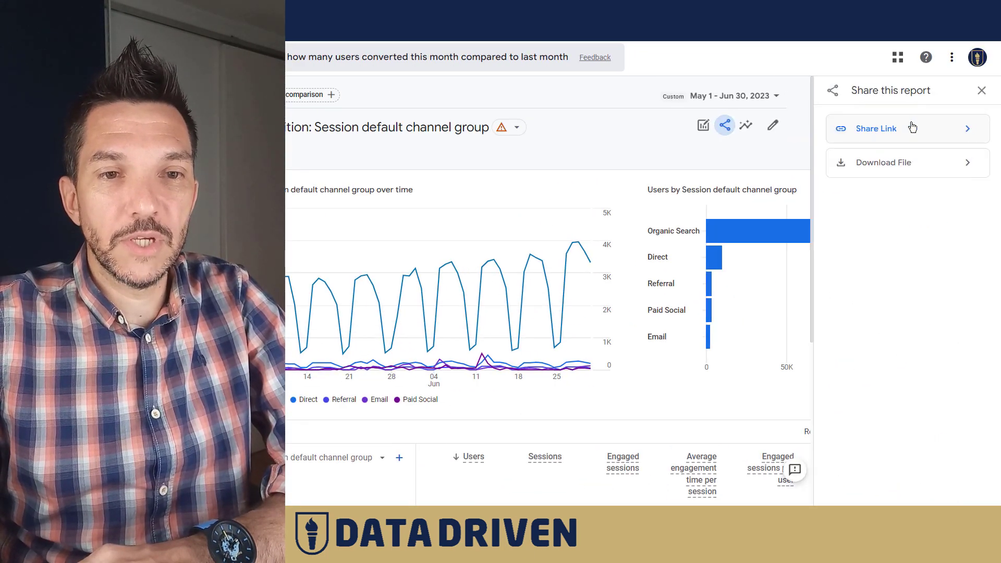
pyautogui.click(957, 172)
pyautogui.click(896, 154)
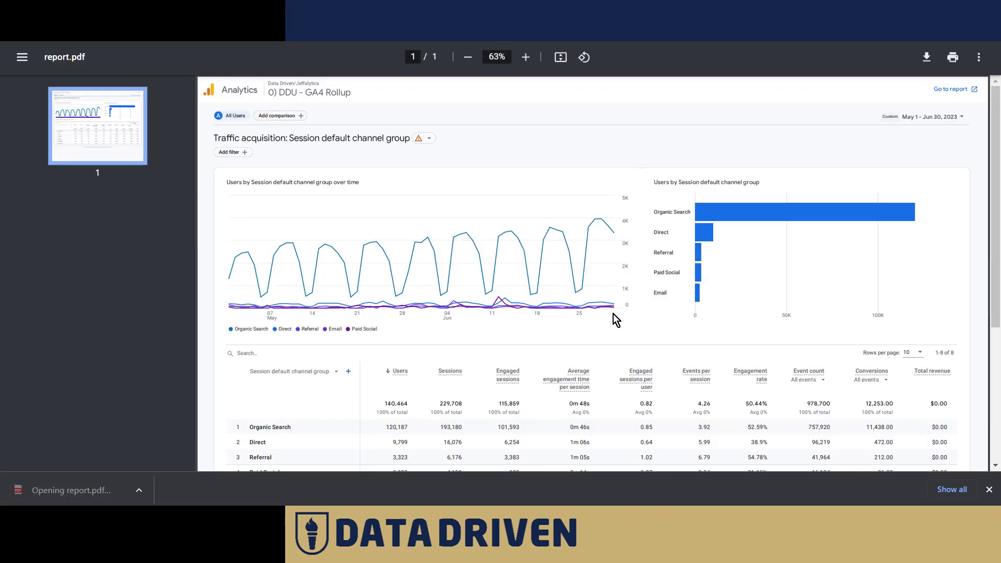
# Scroll through report.pdf to review the exported channel group chart and table
pyautogui.scroll(-2, 687, 299)
pyautogui.scroll(3, 687, 299)
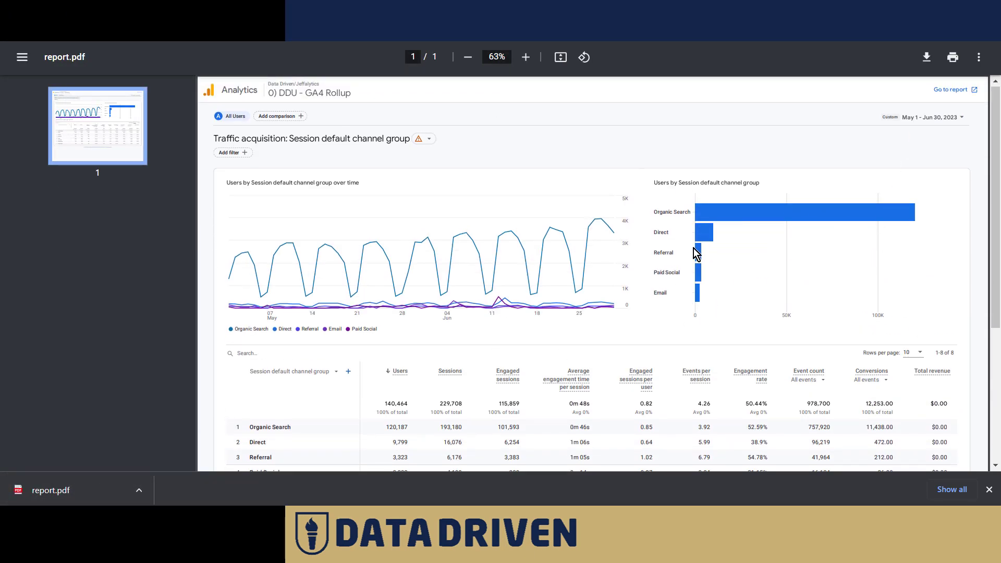
pyautogui.scroll(-3, 698, 260)
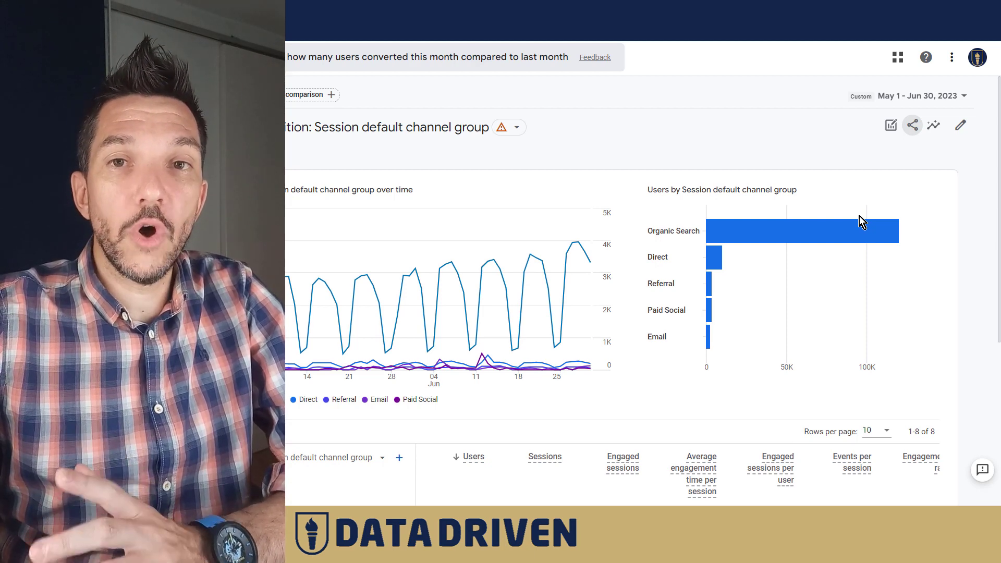
# Review the Traffic acquisition report's download formats and shareable link, then close the share panel
pyautogui.click(912, 125)
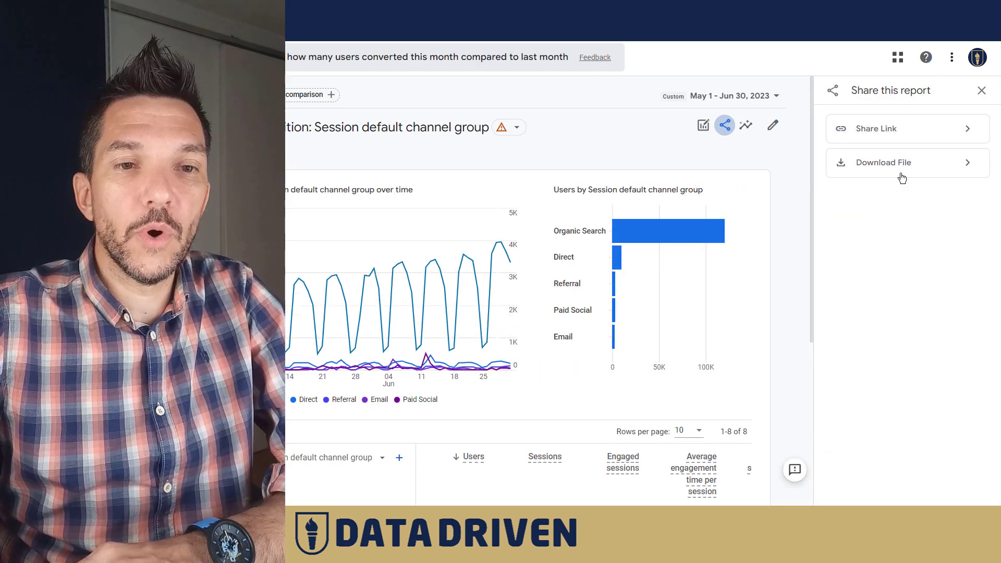
pyautogui.click(940, 163)
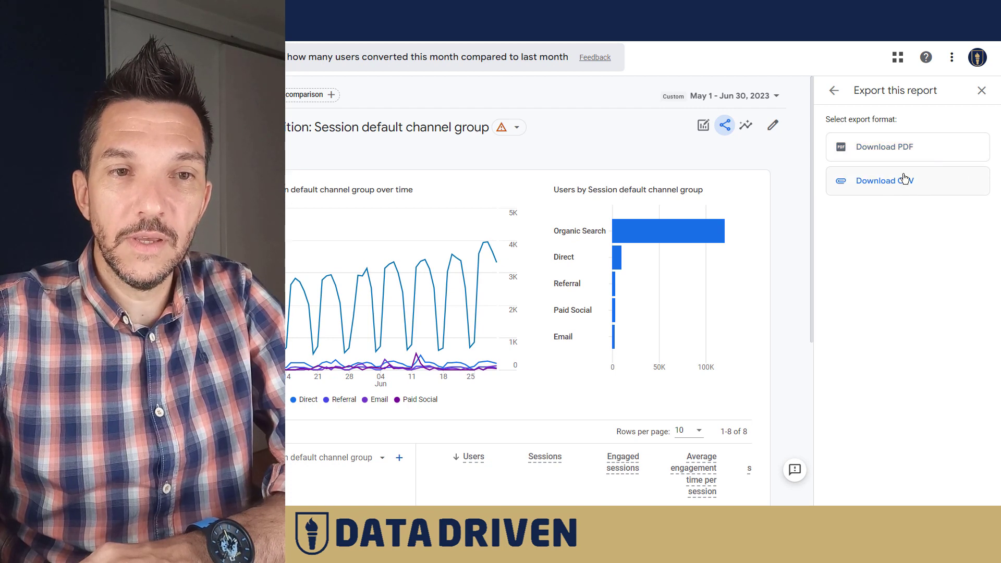
pyautogui.click(834, 91)
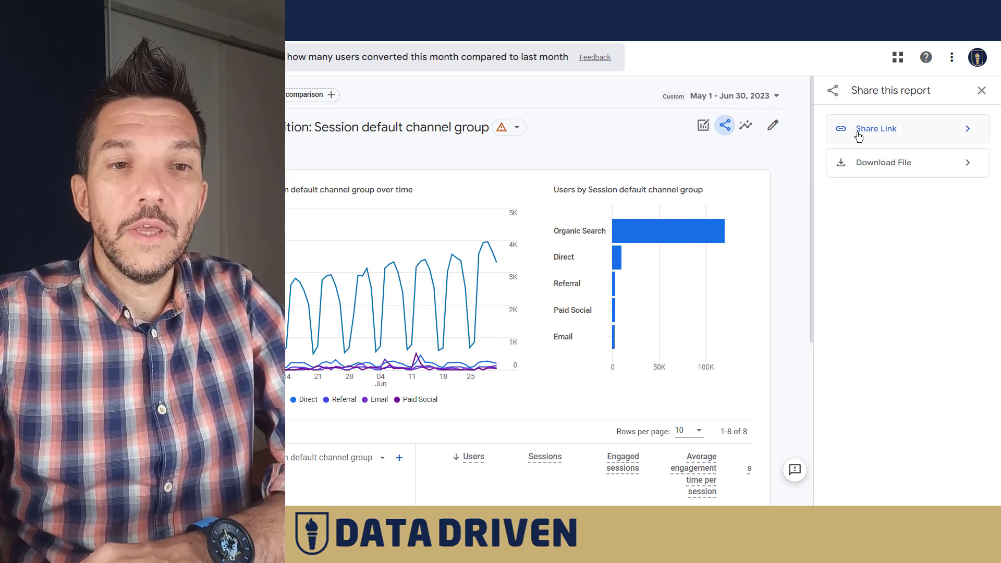
pyautogui.click(941, 137)
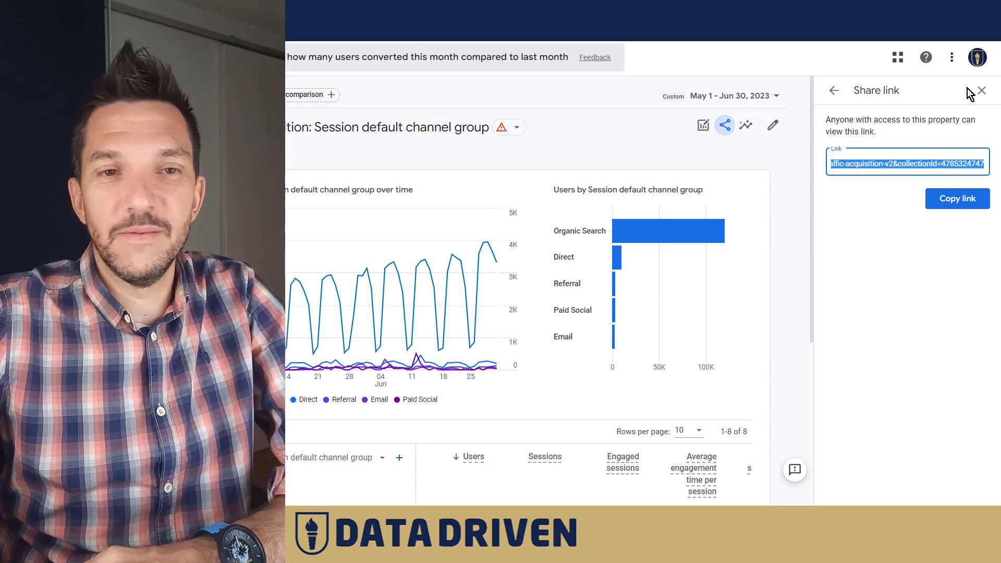
pyautogui.click(979, 96)
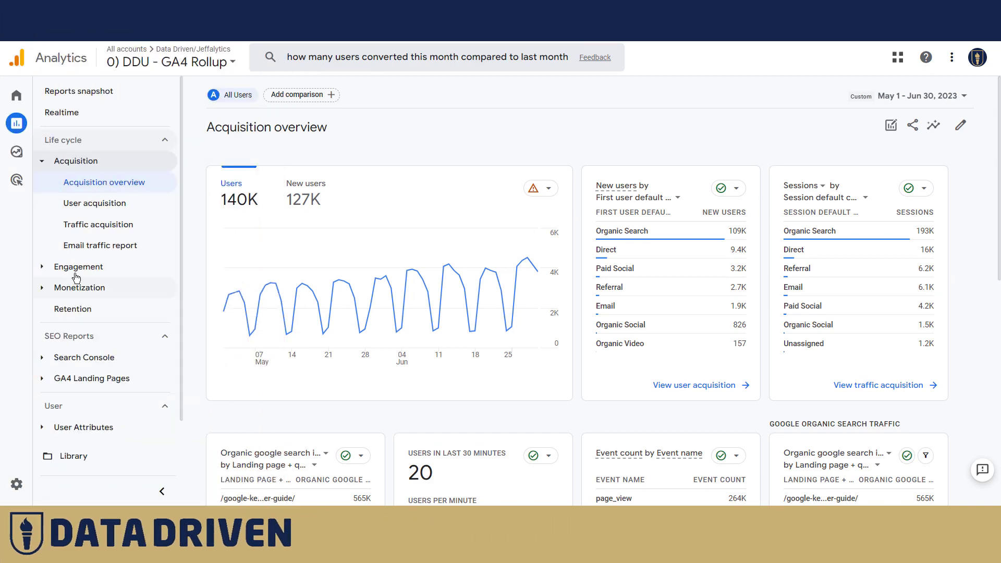
# Go to Engagement overview, download it as a PDF, and open report (1).pdf
pyautogui.click(72, 267)
pyautogui.click(124, 288)
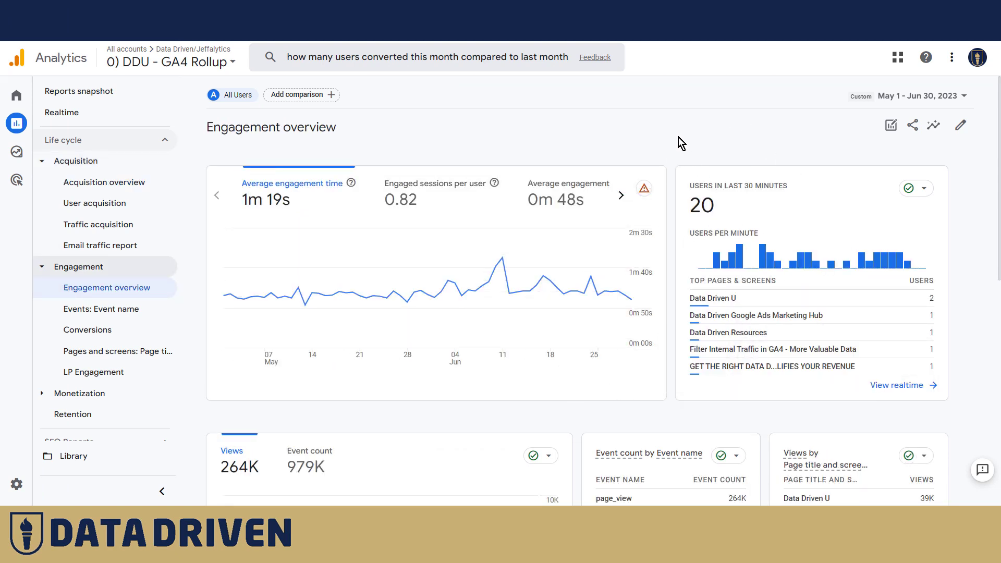
pyautogui.click(912, 125)
pyautogui.click(921, 165)
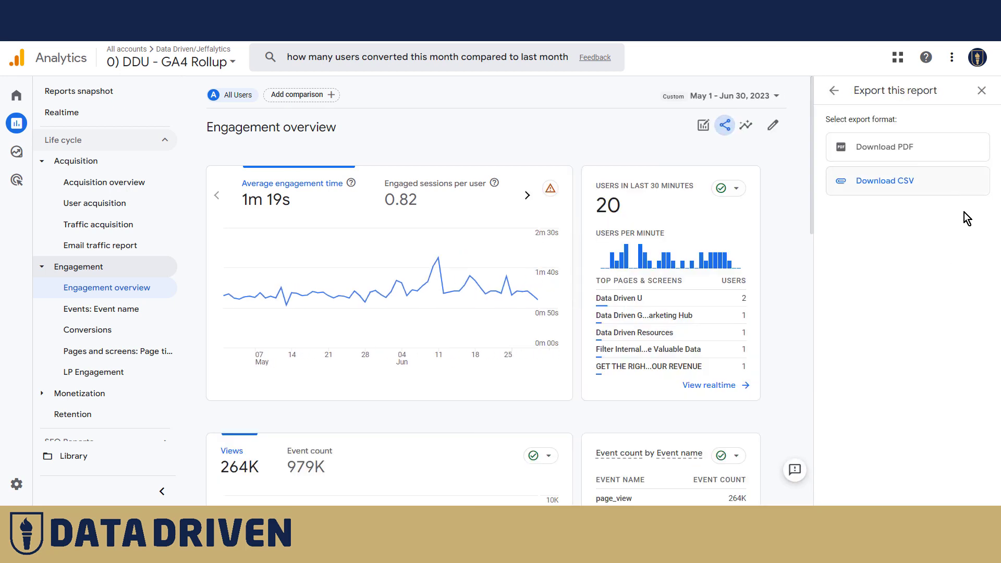
pyautogui.click(912, 151)
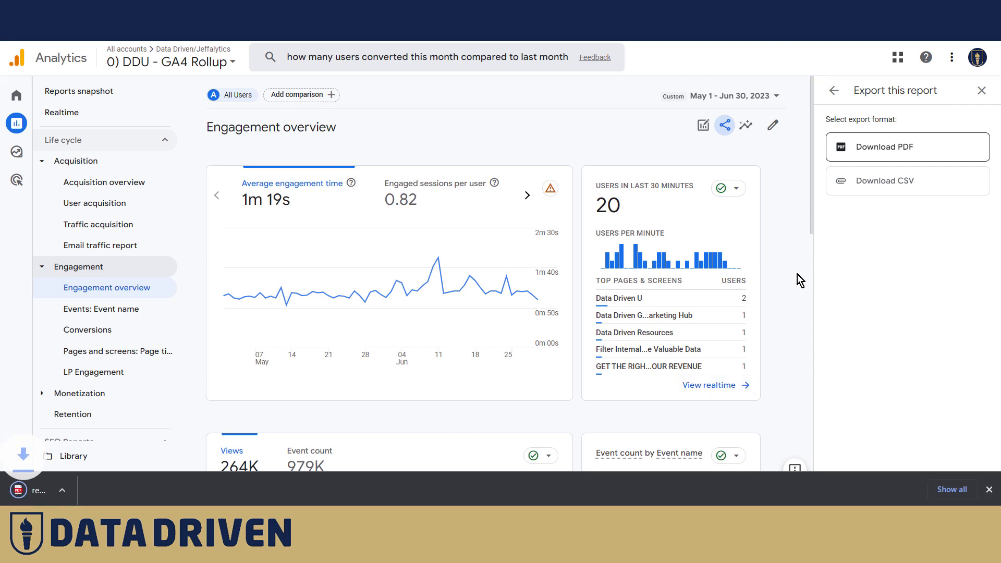
pyautogui.click(58, 490)
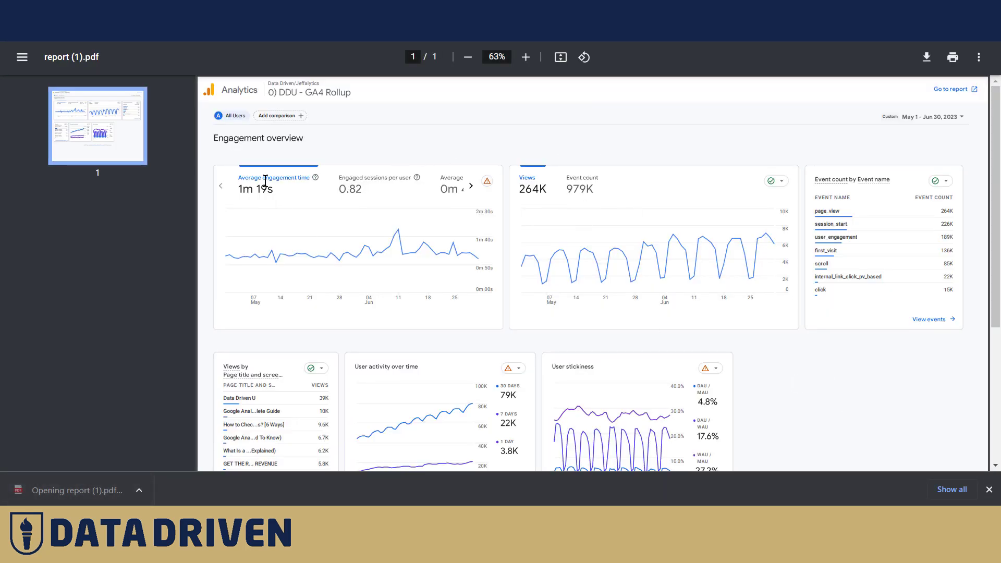